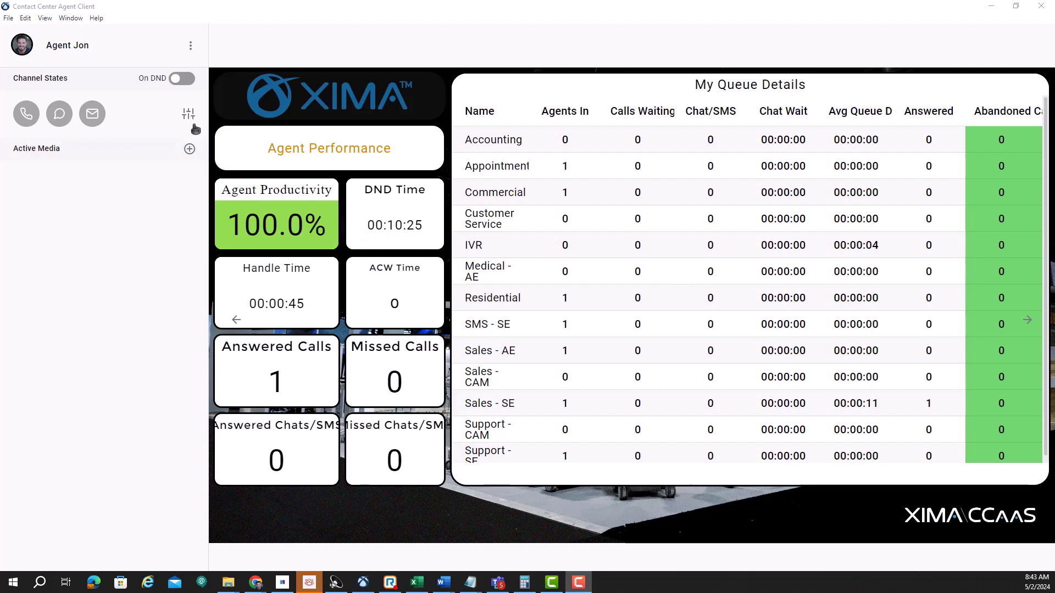
Step: Start a new outbound call and switch its search from agents to contacts
click(190, 148)
click(231, 173)
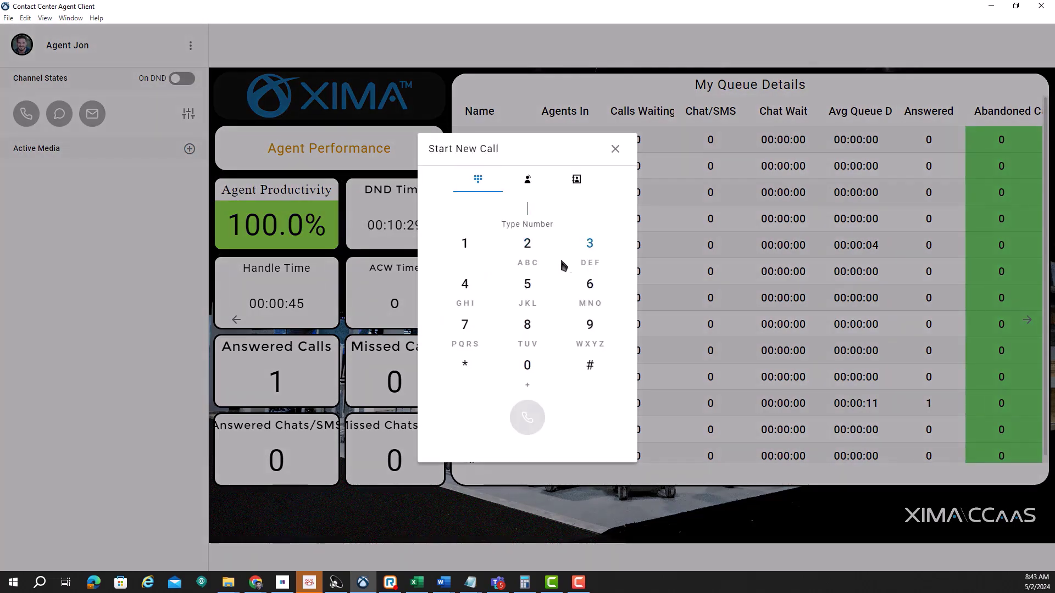
click(529, 180)
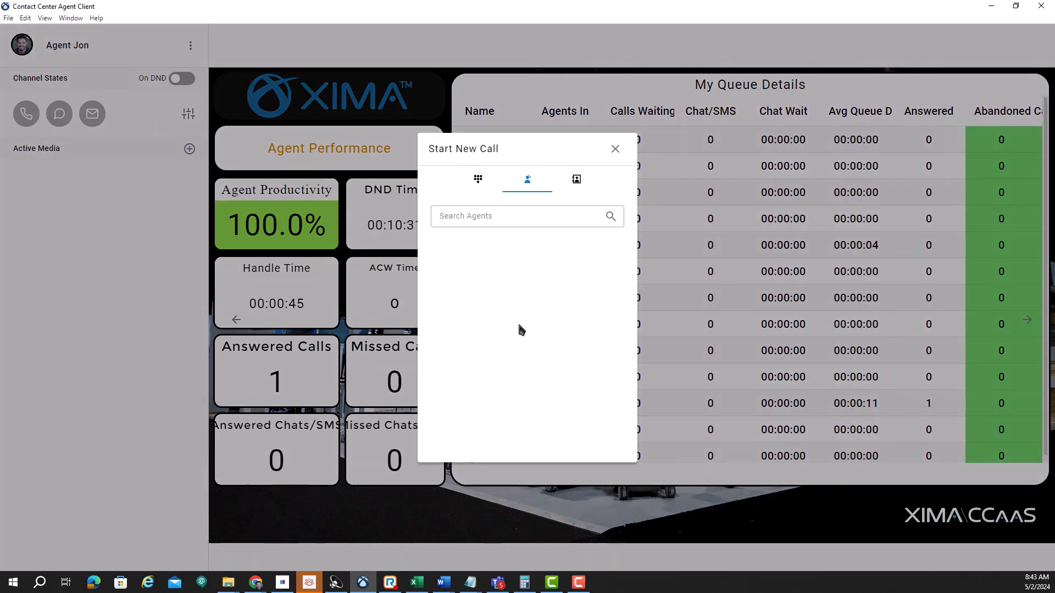
click(584, 186)
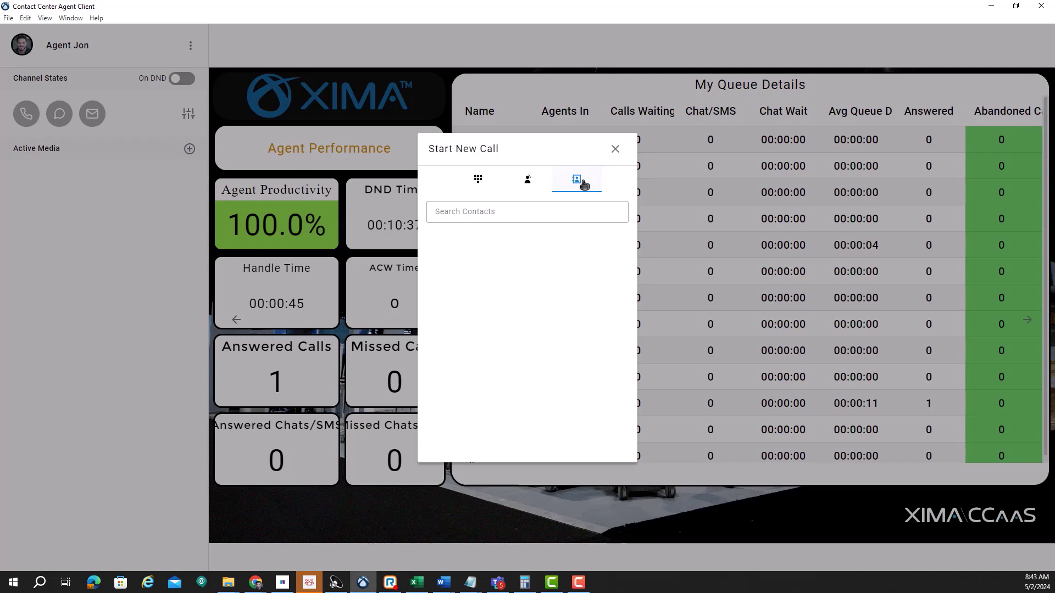
Step: Search the contacts by the contact's name, then replace it with their phone number
click(514, 213)
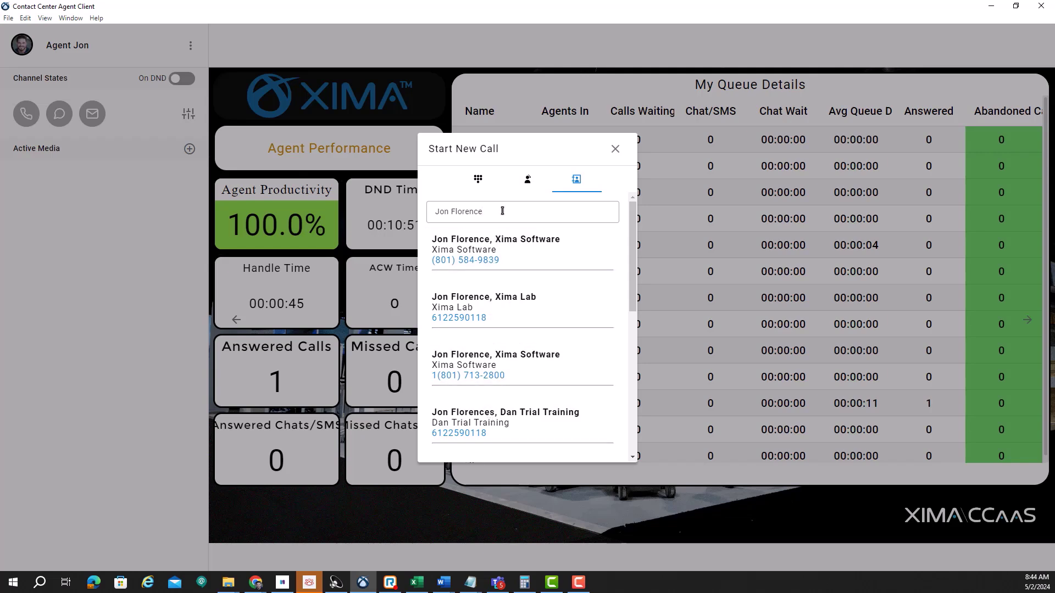
key(ctrl+a)
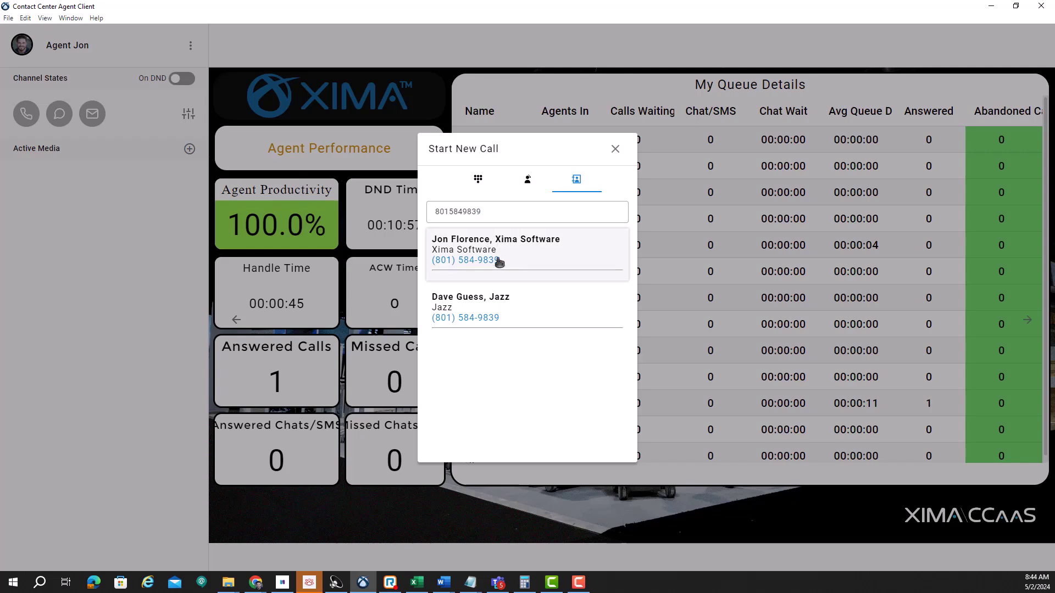
Step: Call the first matching contact under the agent's skill group, then review the call's notes and codes
click(488, 264)
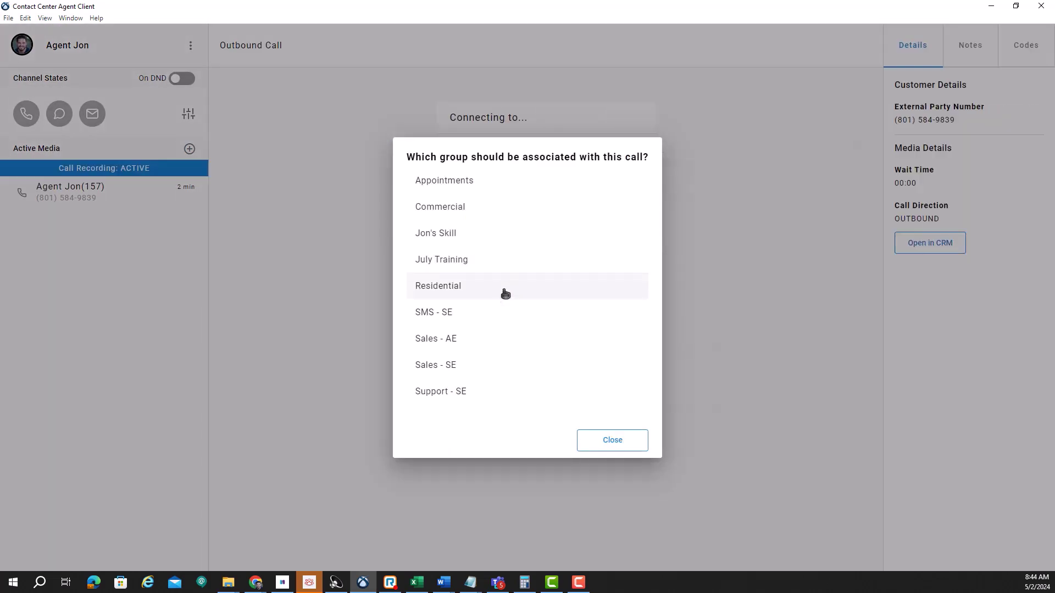
click(464, 236)
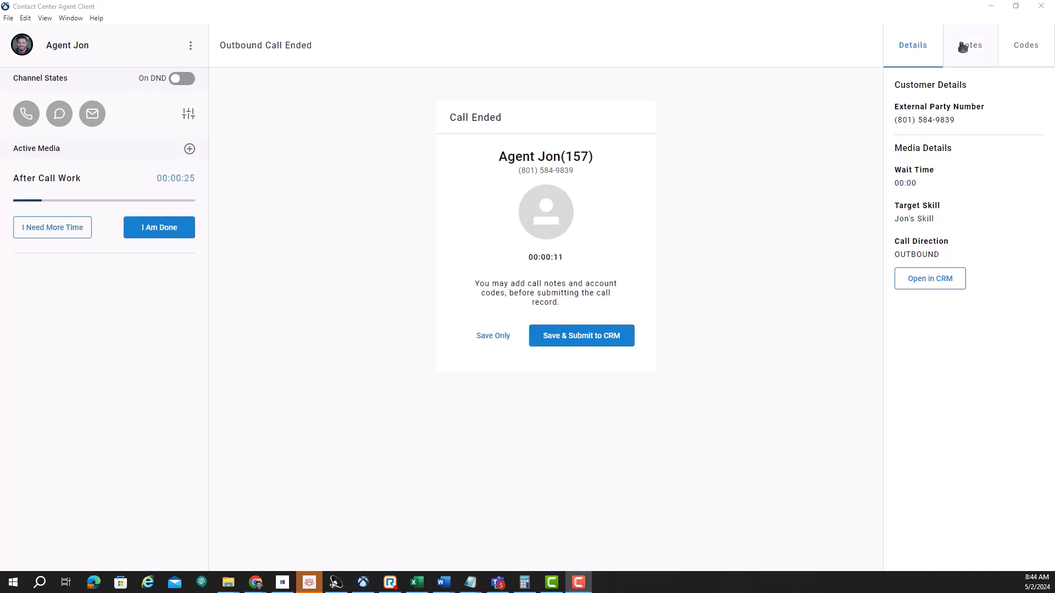
click(971, 45)
click(1028, 48)
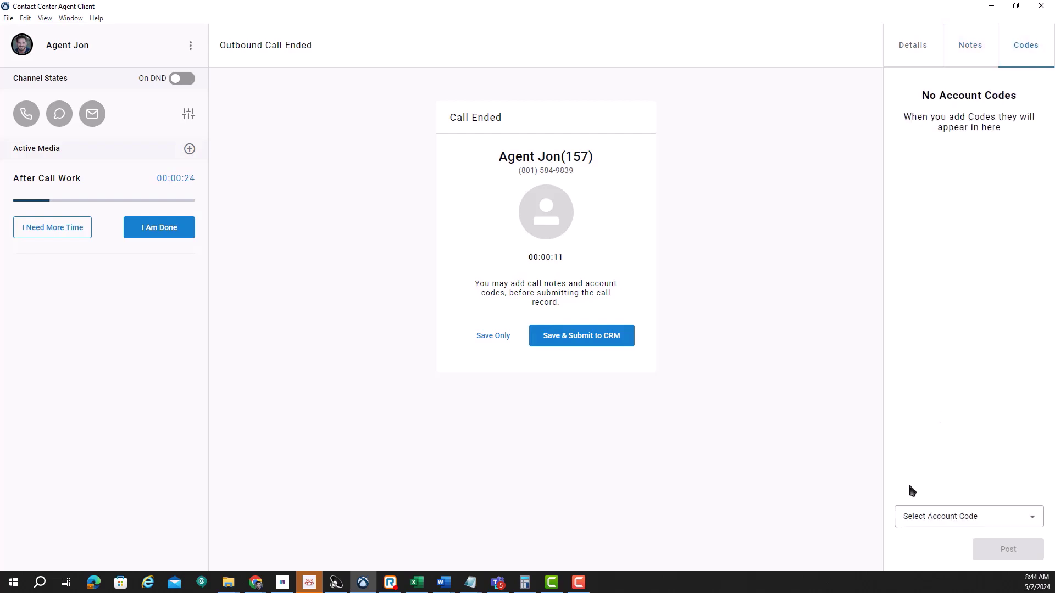
Step: Post the New Order account code to the call and save the record to the CRM
click(927, 519)
click(942, 470)
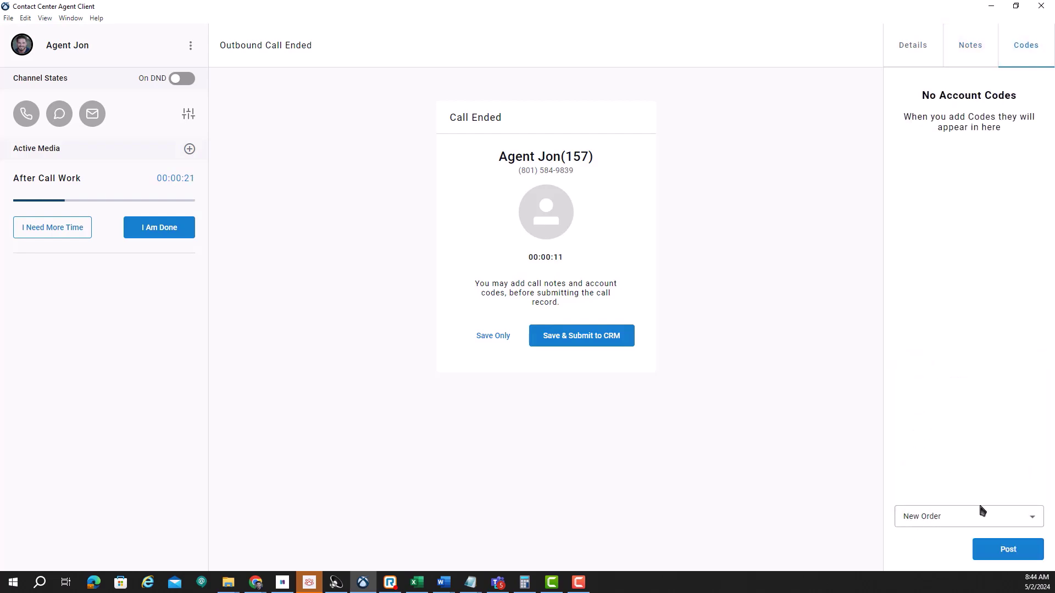
click(992, 552)
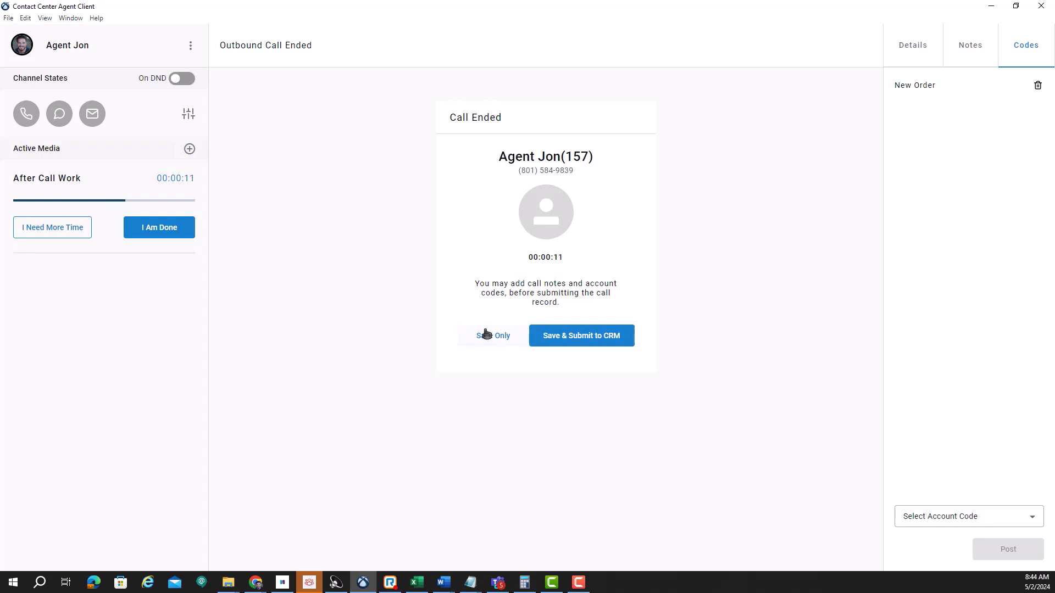
click(559, 342)
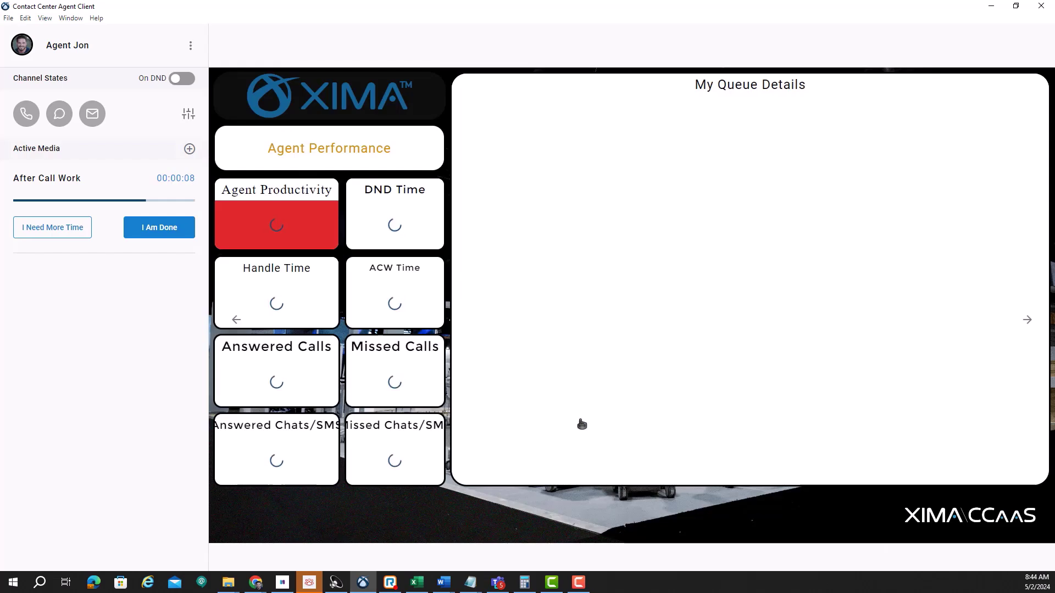
Step: Finish after-call work and switch the agent state from DND to Ready
click(176, 236)
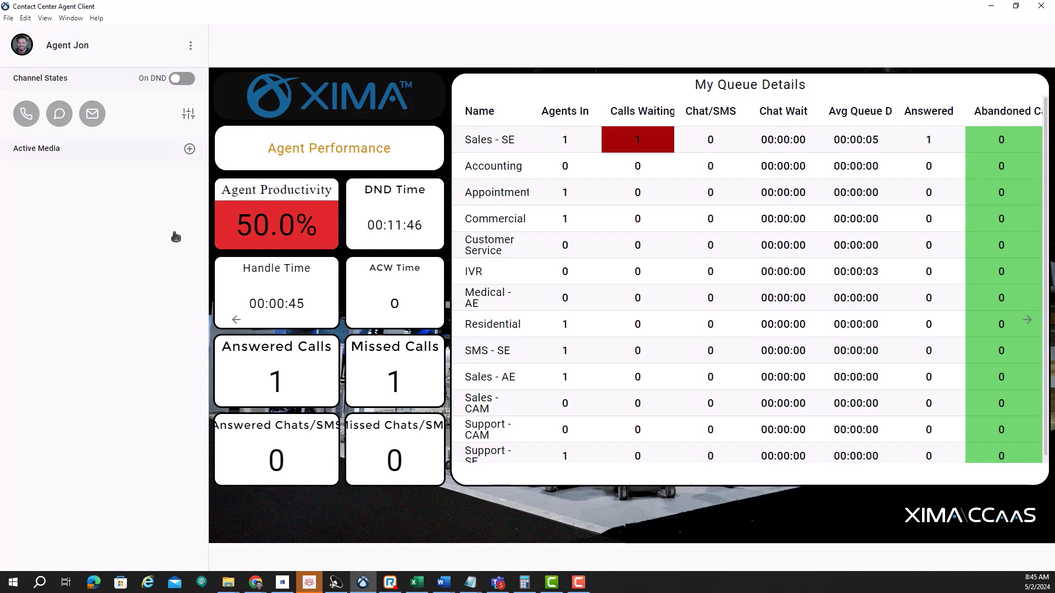
click(186, 80)
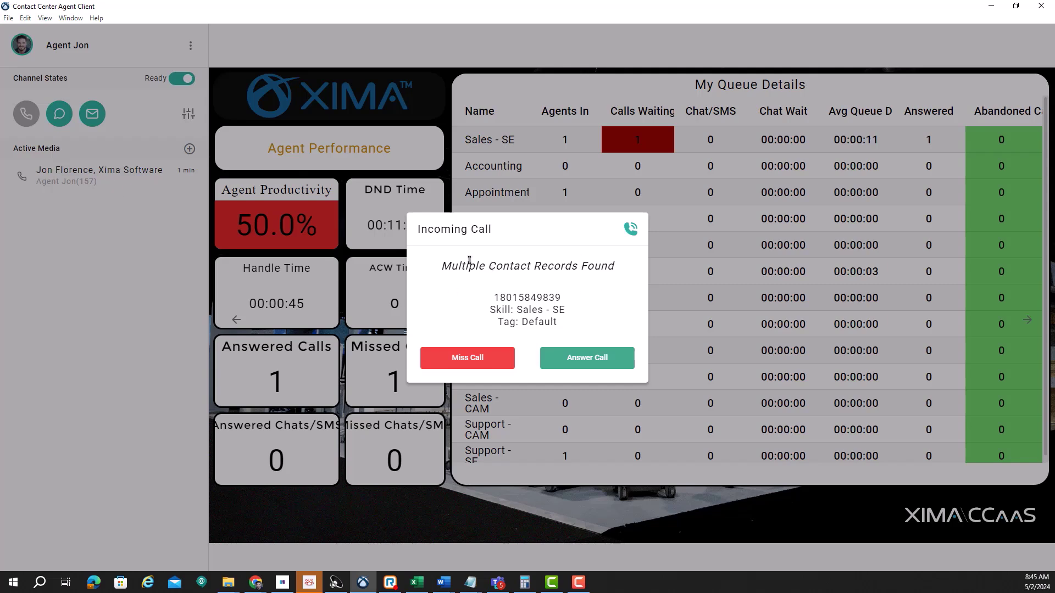
Step: Answer the incoming Sales - SE call and open its Xima Software account in Salesforce
click(588, 358)
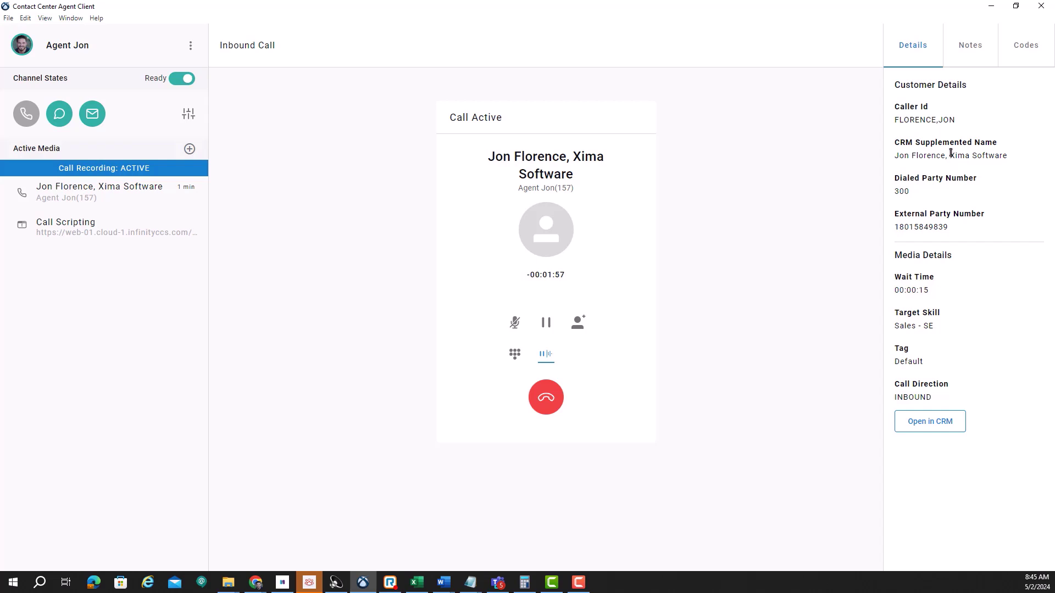
click(948, 421)
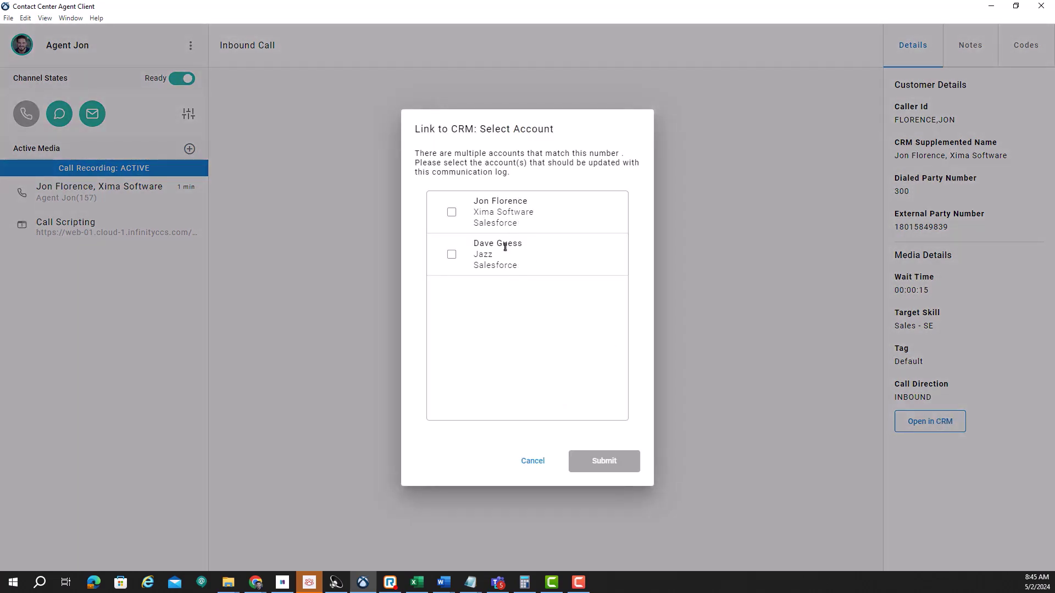
click(452, 212)
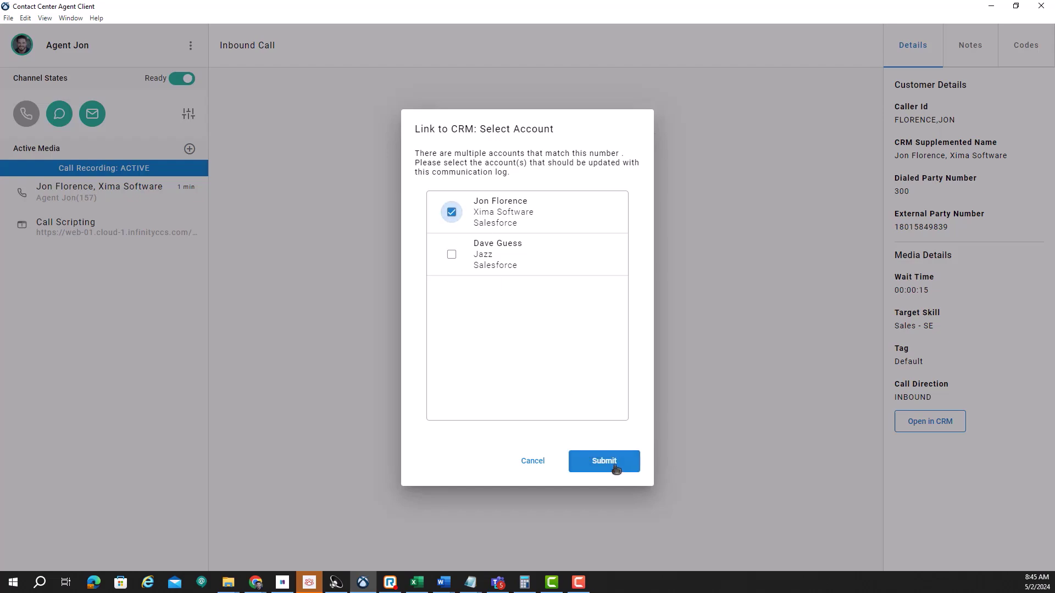
click(605, 461)
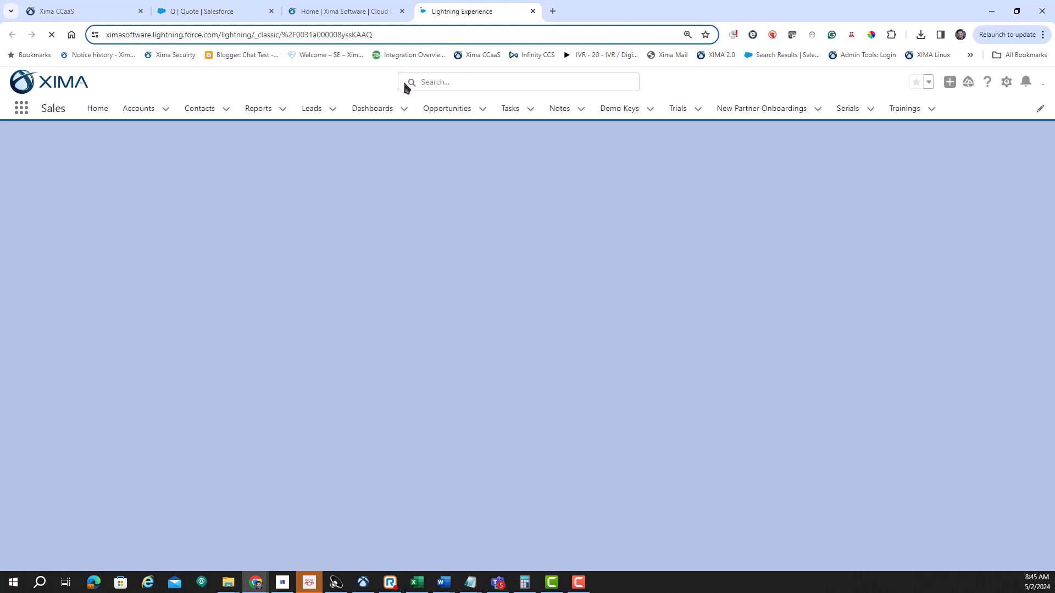
Step: In Chrome's Salesforce contact page, scroll to the activity list and open the Incoming call task
click(363, 583)
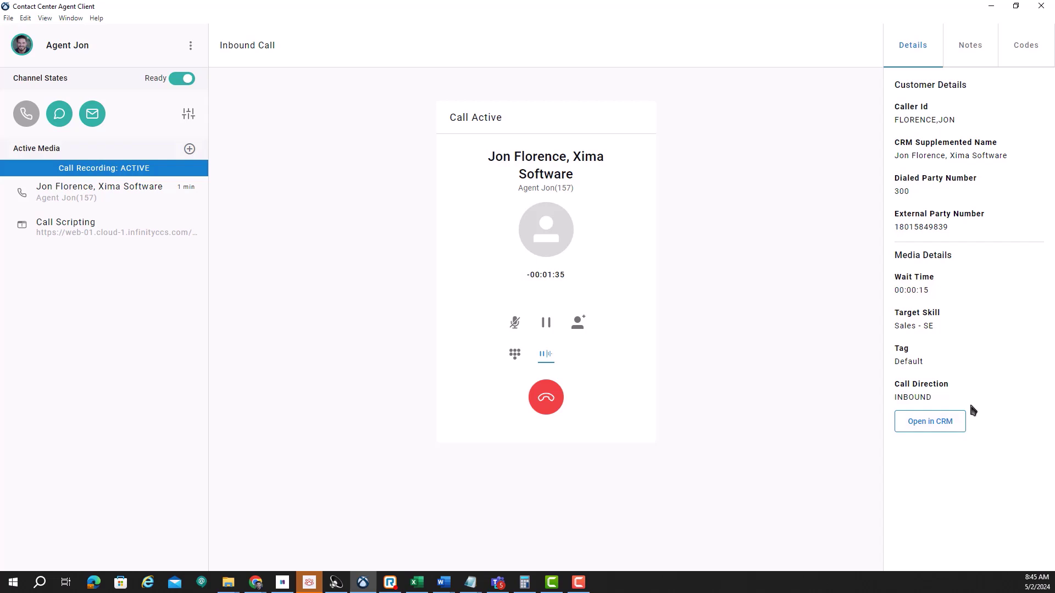
click(255, 582)
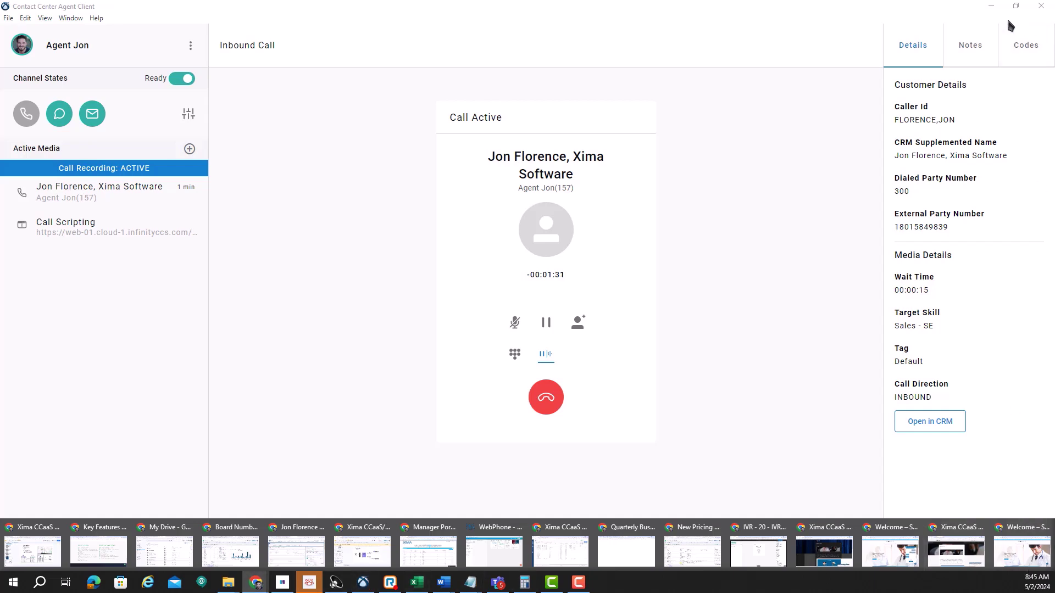
click(992, 6)
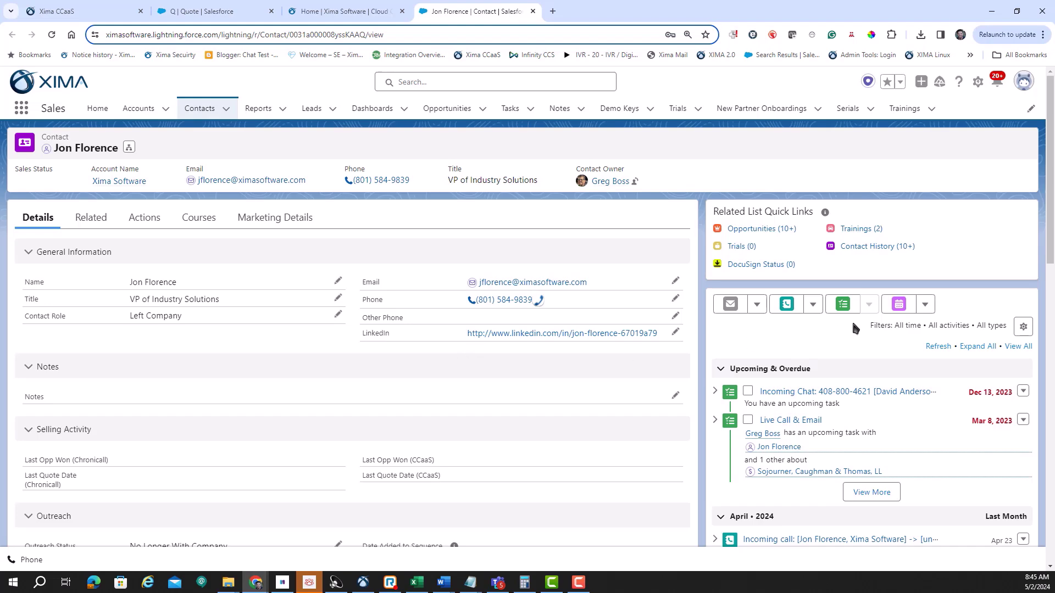
scroll(852, 341, down, 3)
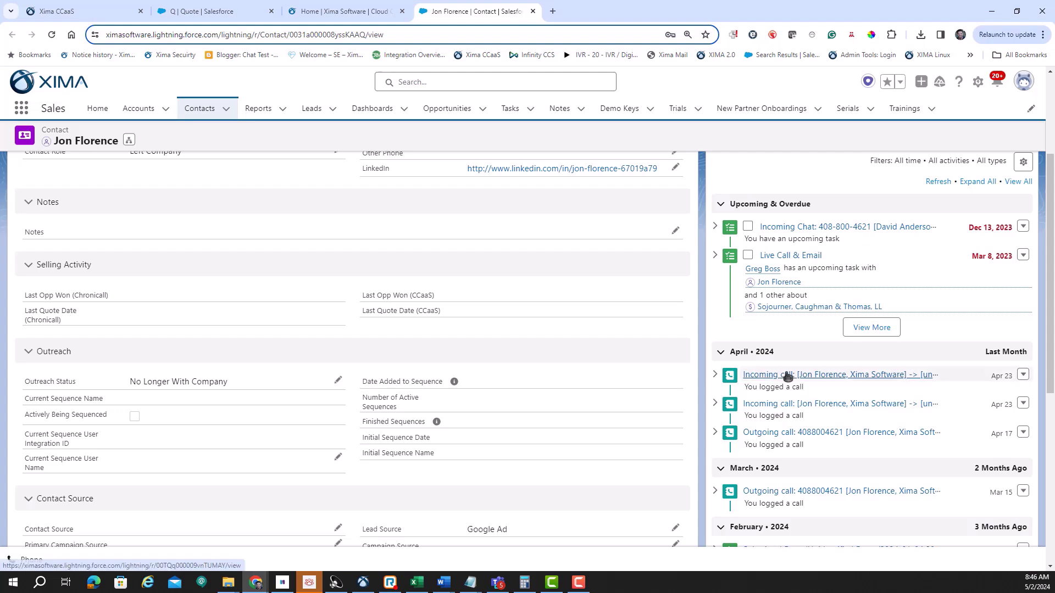
click(787, 375)
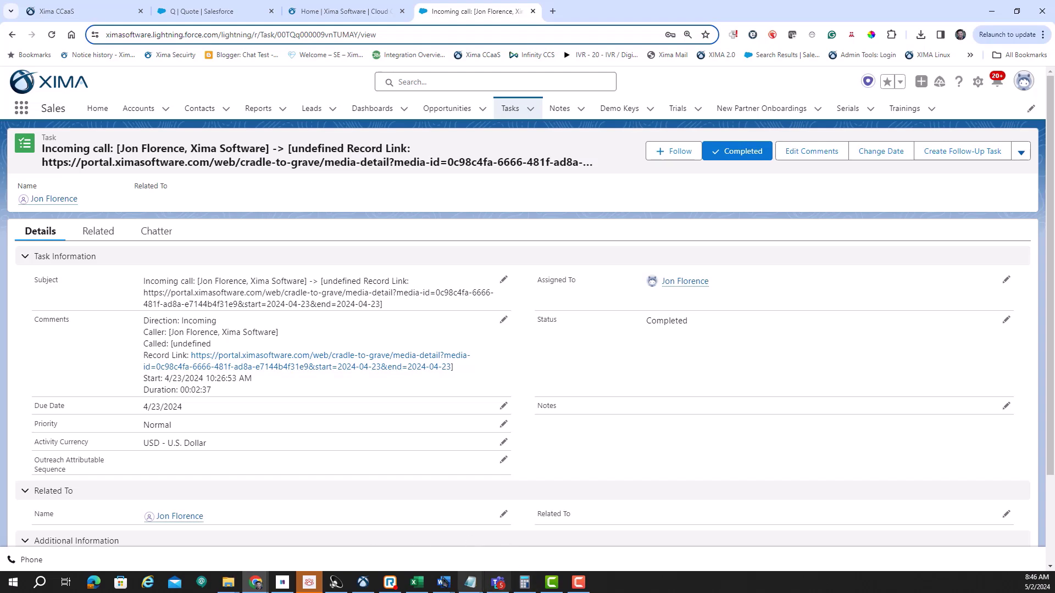
Step: Back in the agent client, check the call's notes and codes, then hang up the inbound call
click(363, 583)
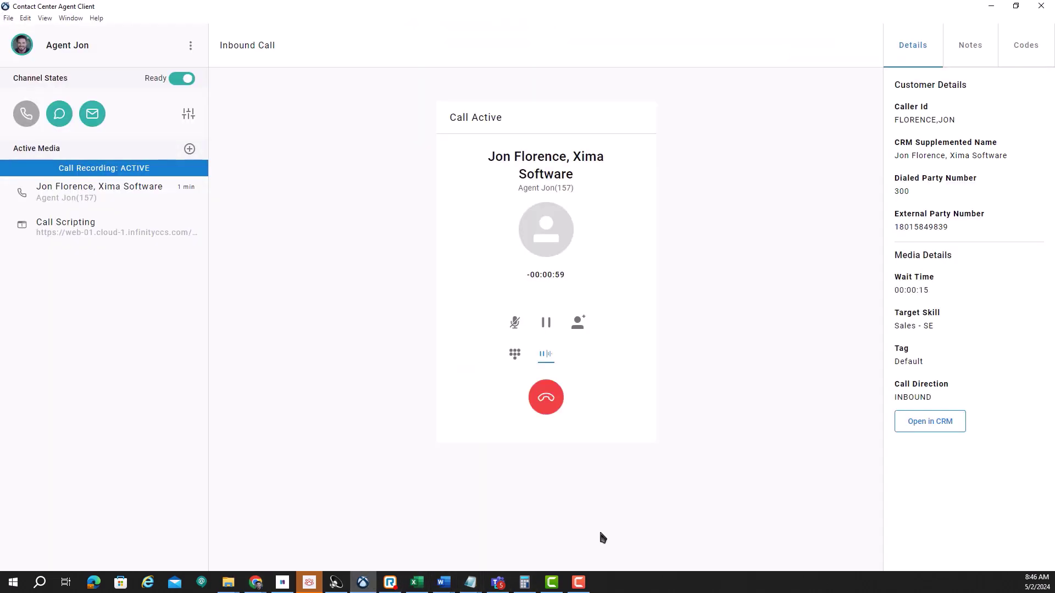
click(972, 64)
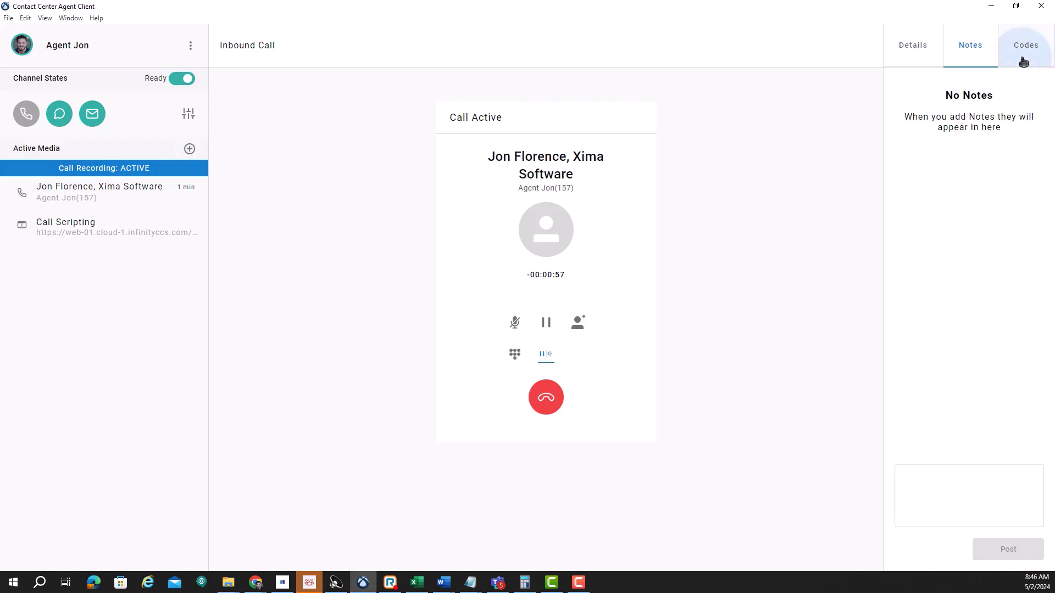
click(1023, 62)
click(929, 54)
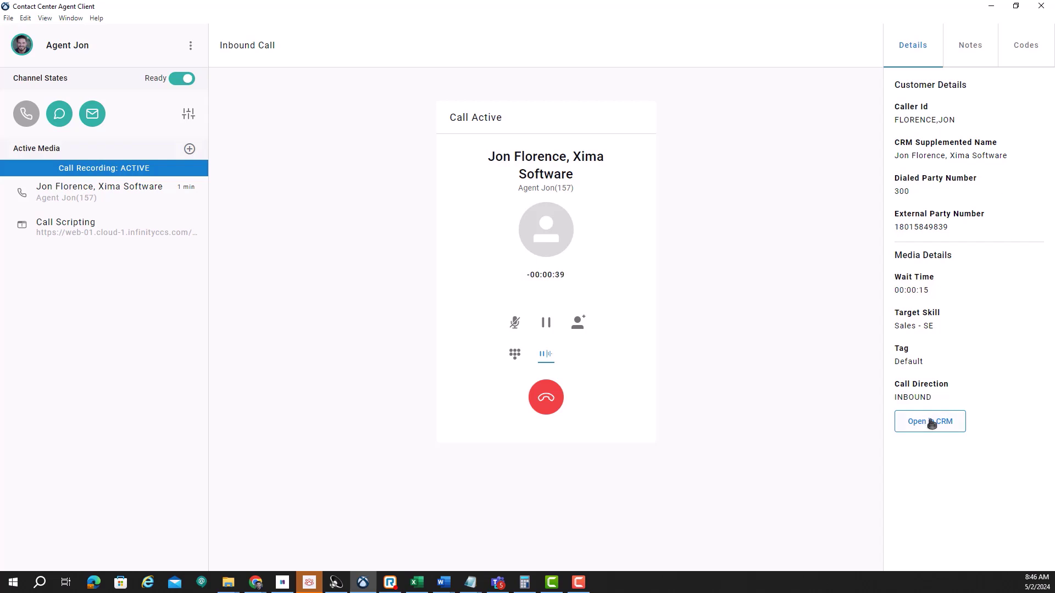
click(544, 404)
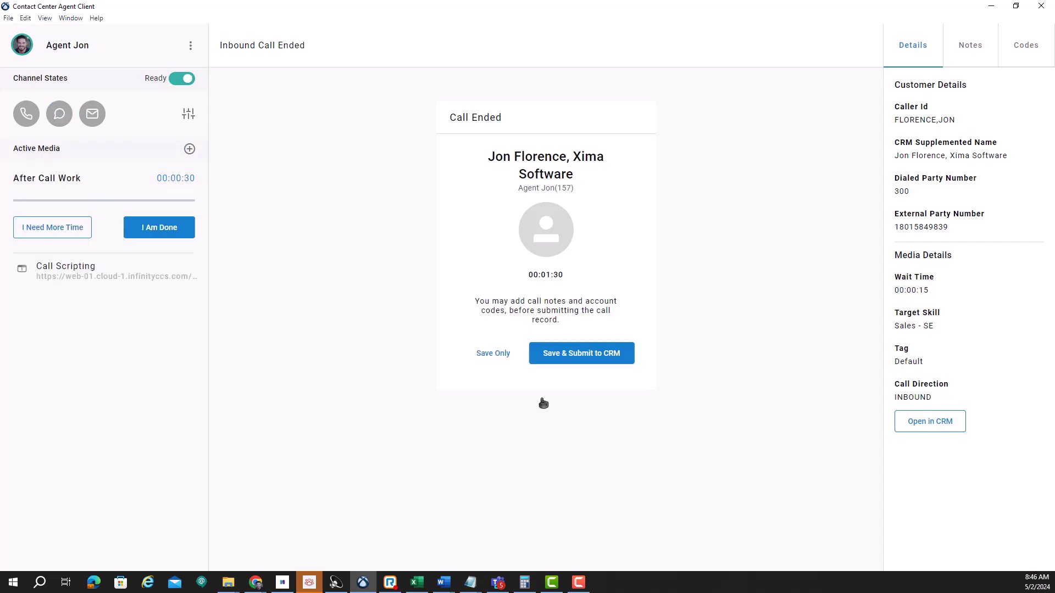
Step: Submit the call log to the CRM, linked to both the Xima Software and Jazz accounts
click(574, 363)
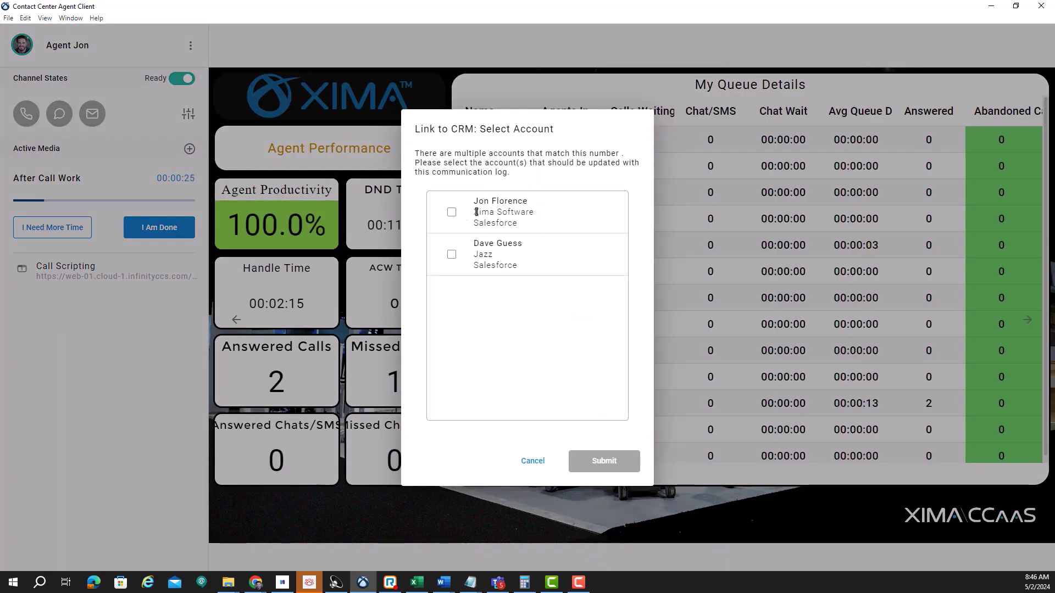
click(460, 214)
click(452, 254)
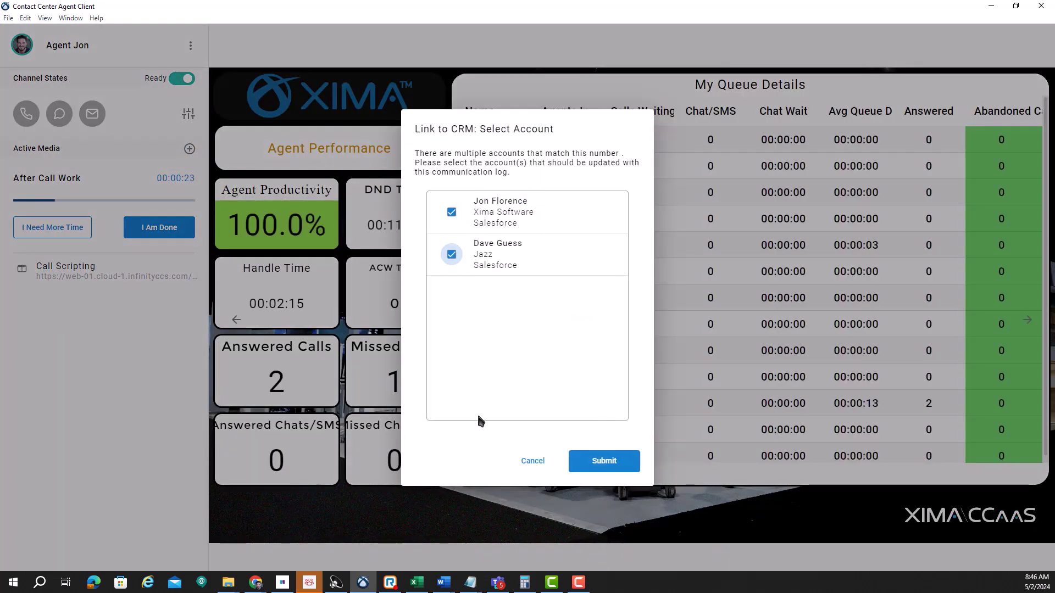
click(603, 462)
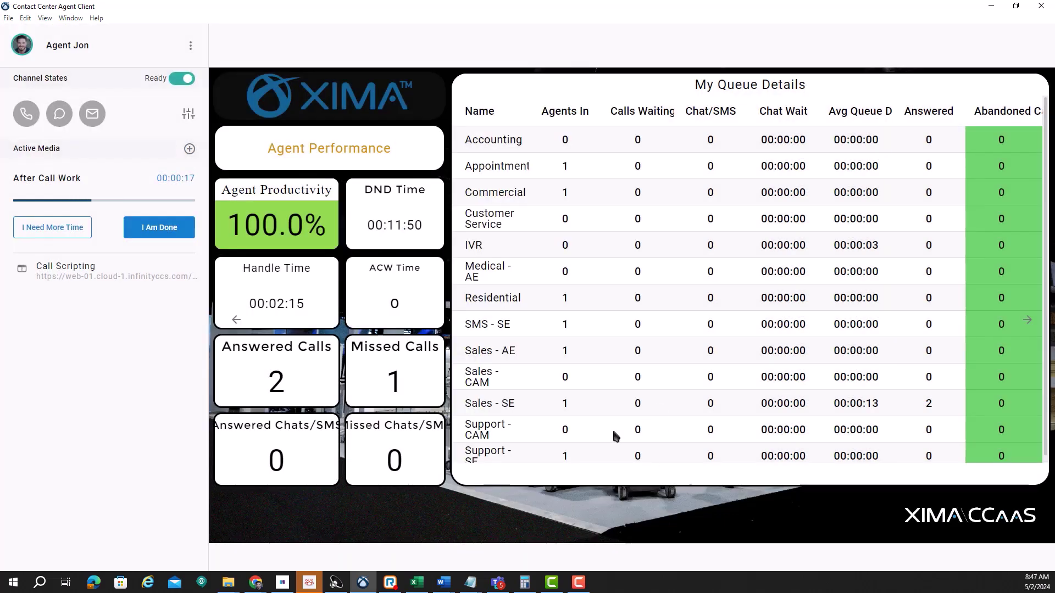
Step: Drag the US office number from the Xima website footer into the dialer and finish after-call work
click(991, 6)
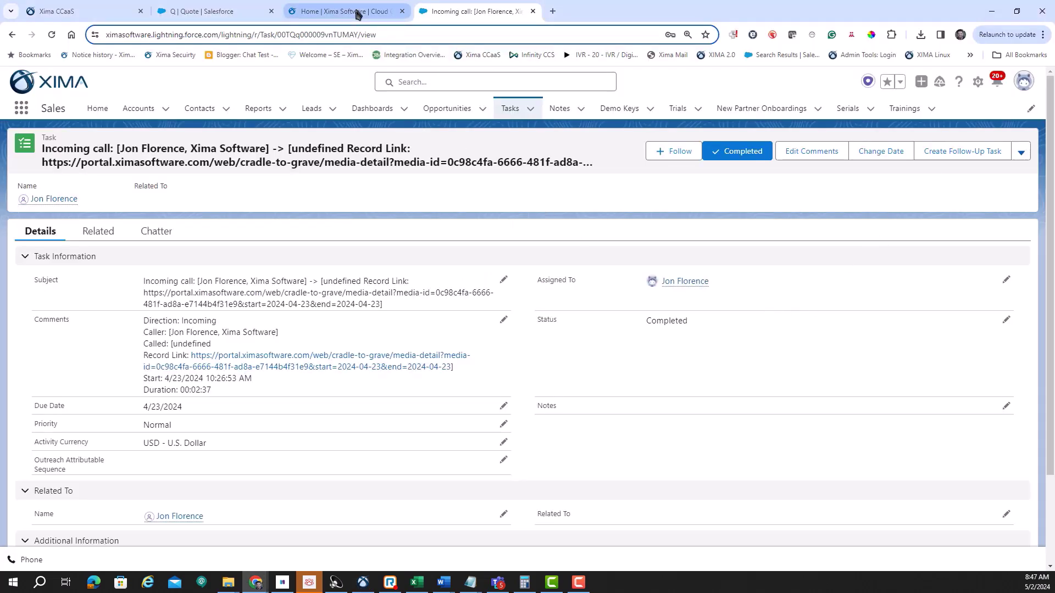
click(356, 11)
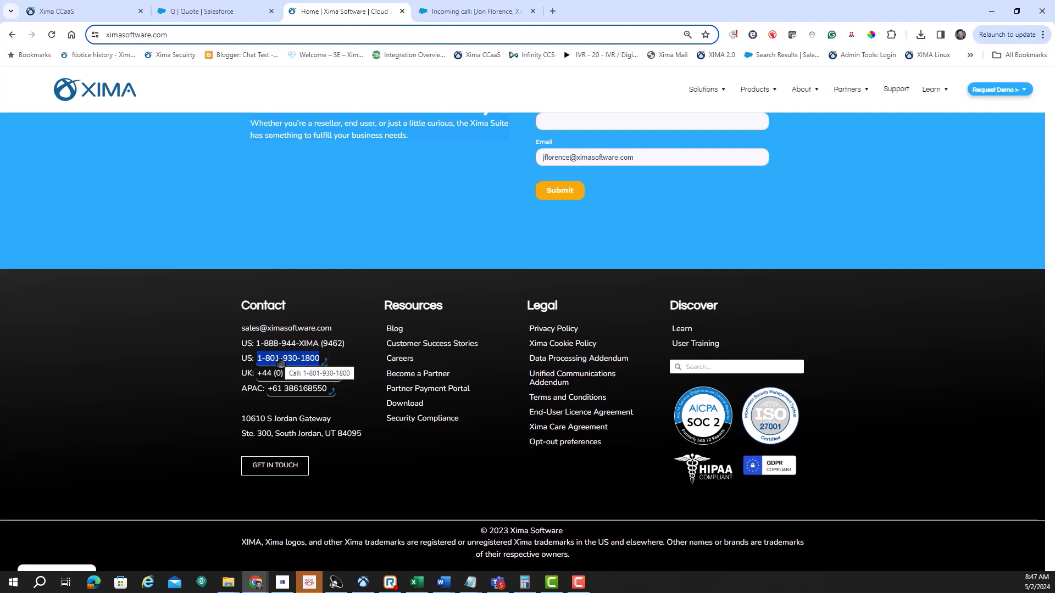
drag(307, 360, 363, 583)
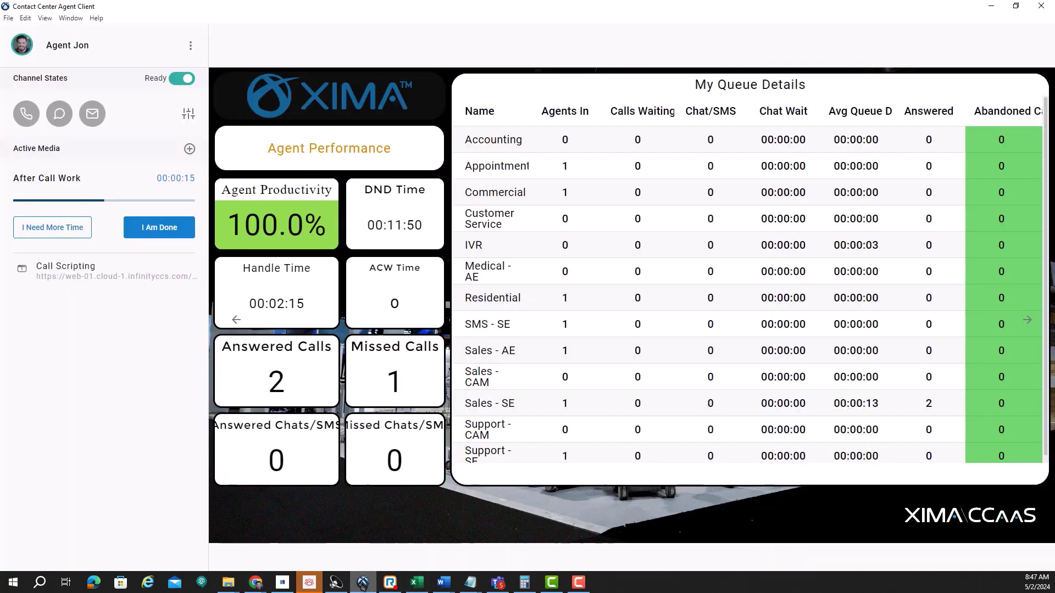
click(165, 228)
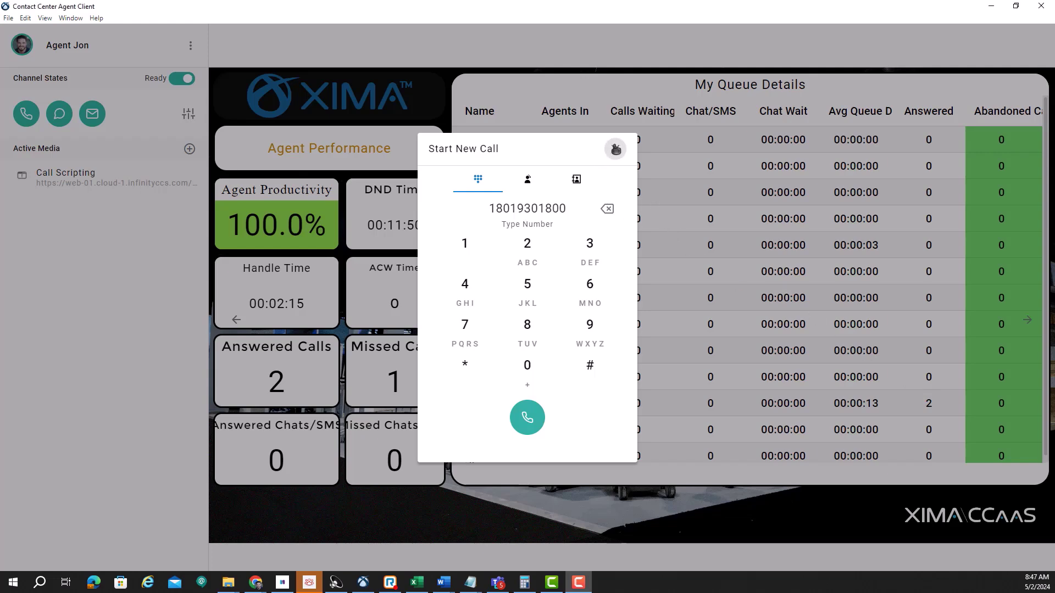
click(616, 148)
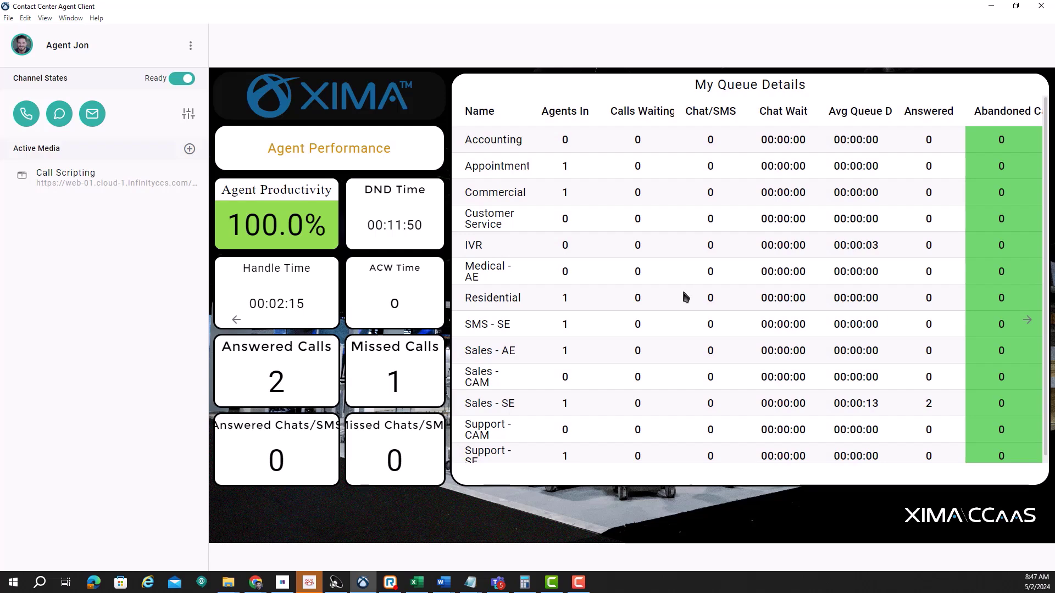
Step: In CRM Settings, review the Salesforce, Zendesk, HubSpot and Dynamics 365 integrations, then choose Add new
click(191, 48)
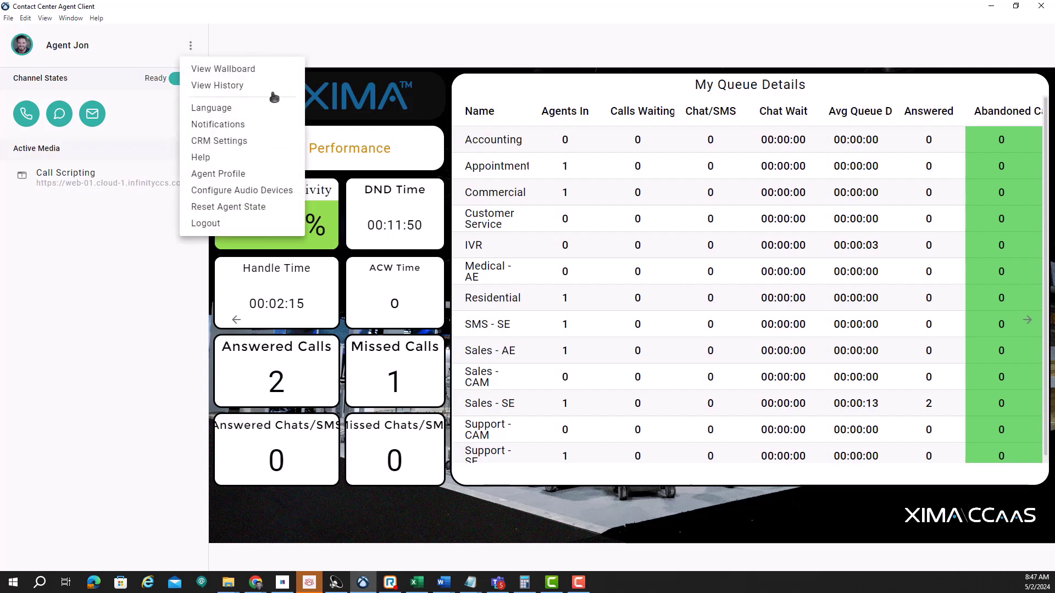
click(233, 142)
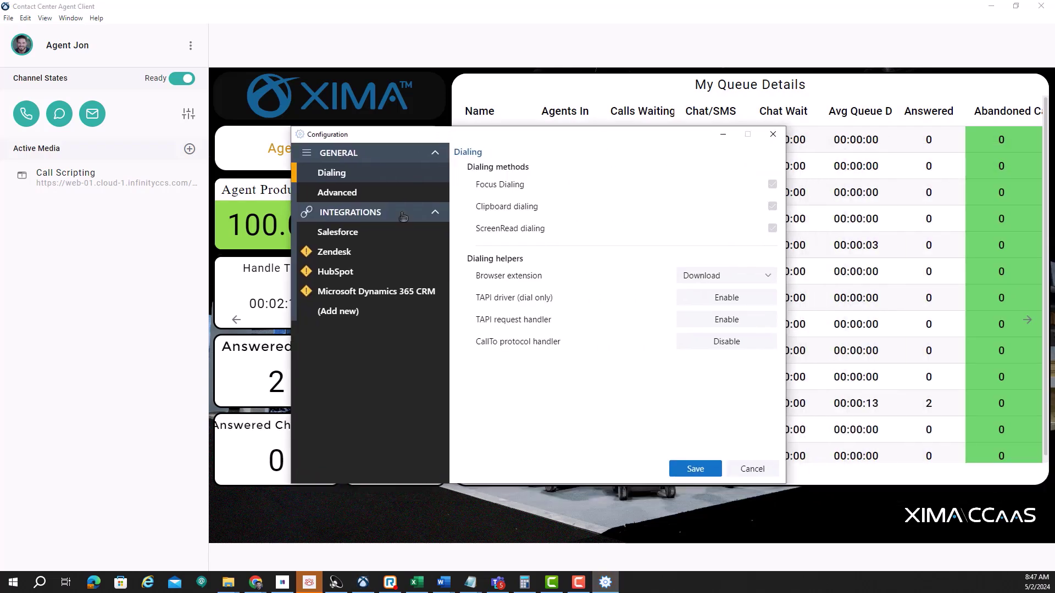
click(353, 233)
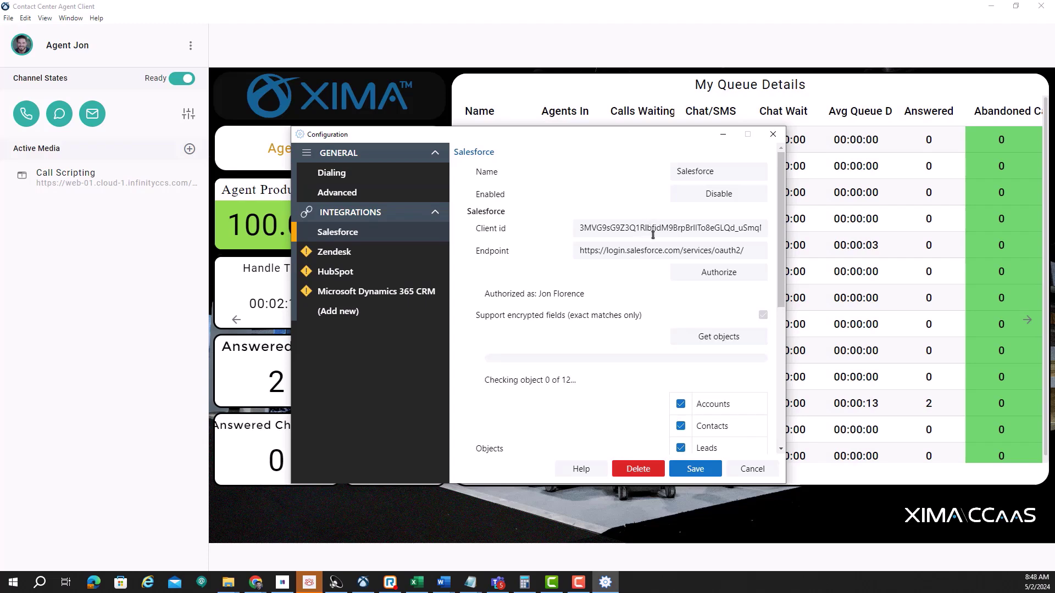
click(357, 251)
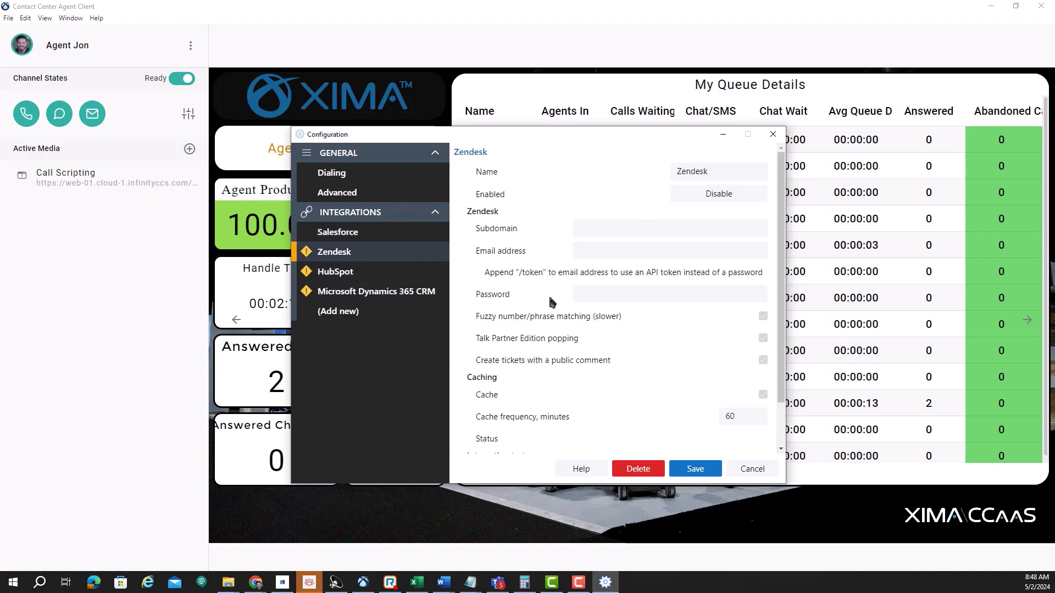
click(384, 273)
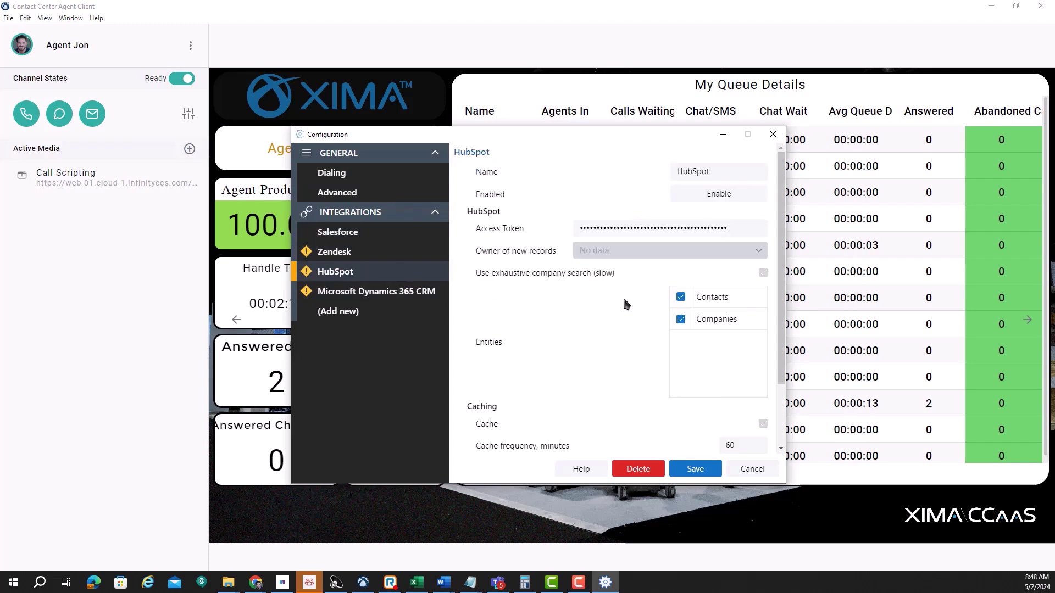
click(407, 296)
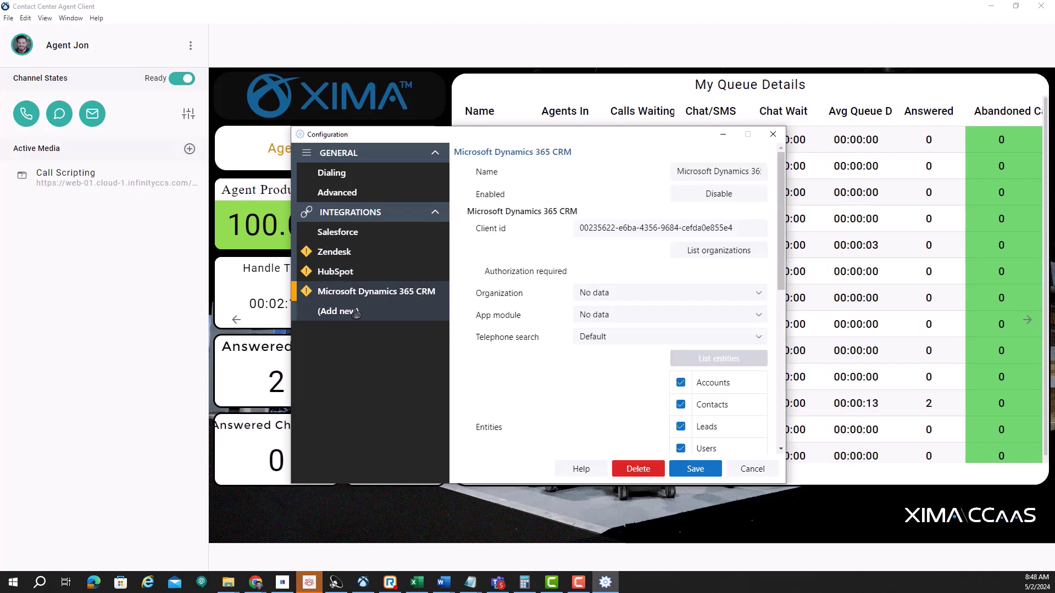
click(358, 313)
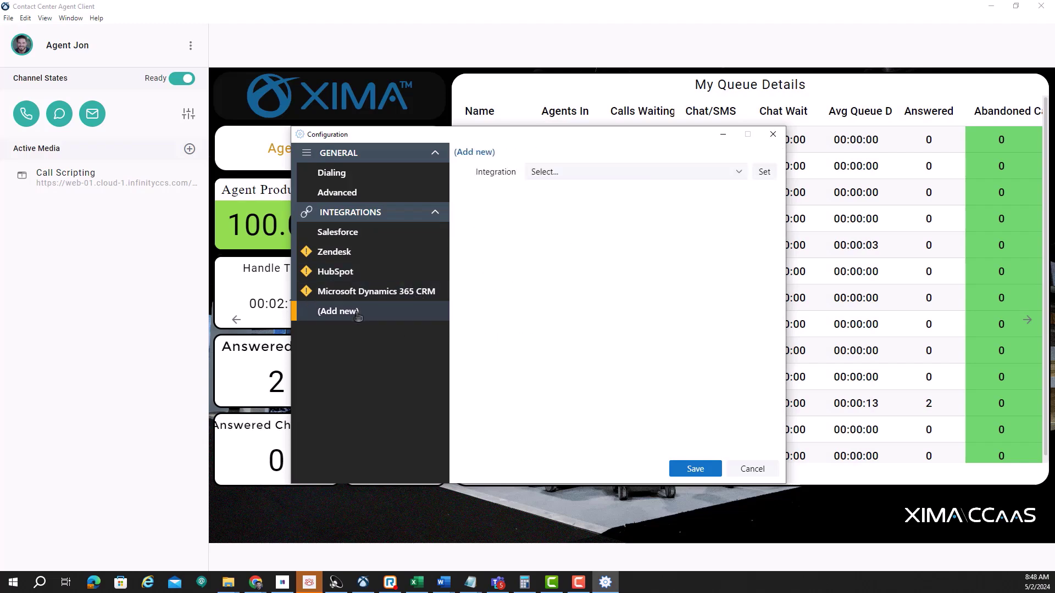
Step: Pick Zoho CRM from the Integration dropdown and set it as the new integration
click(736, 173)
scroll(629, 258, down, 4)
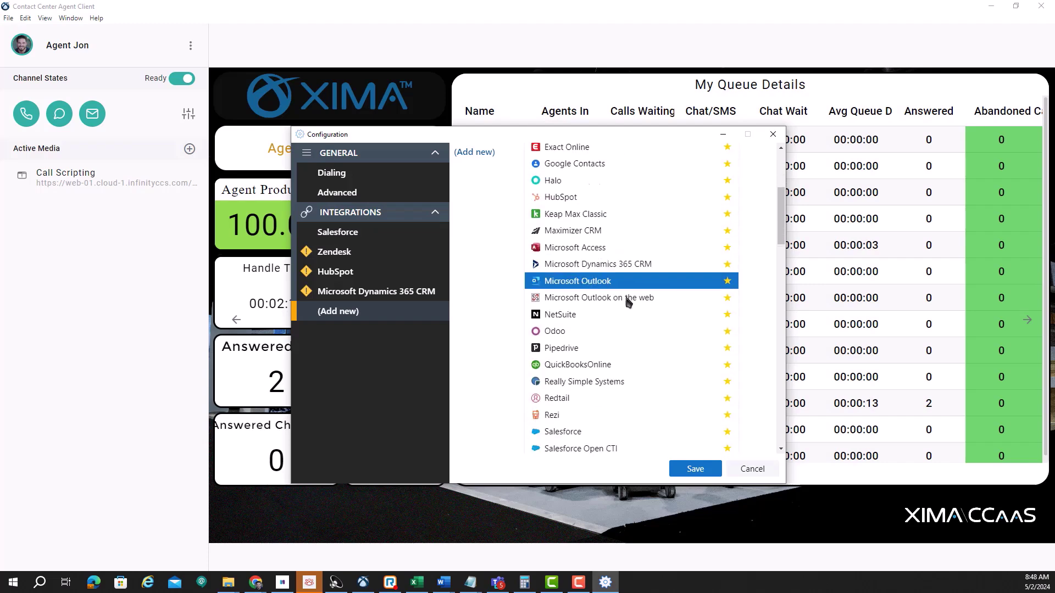
scroll(631, 296, down, 4)
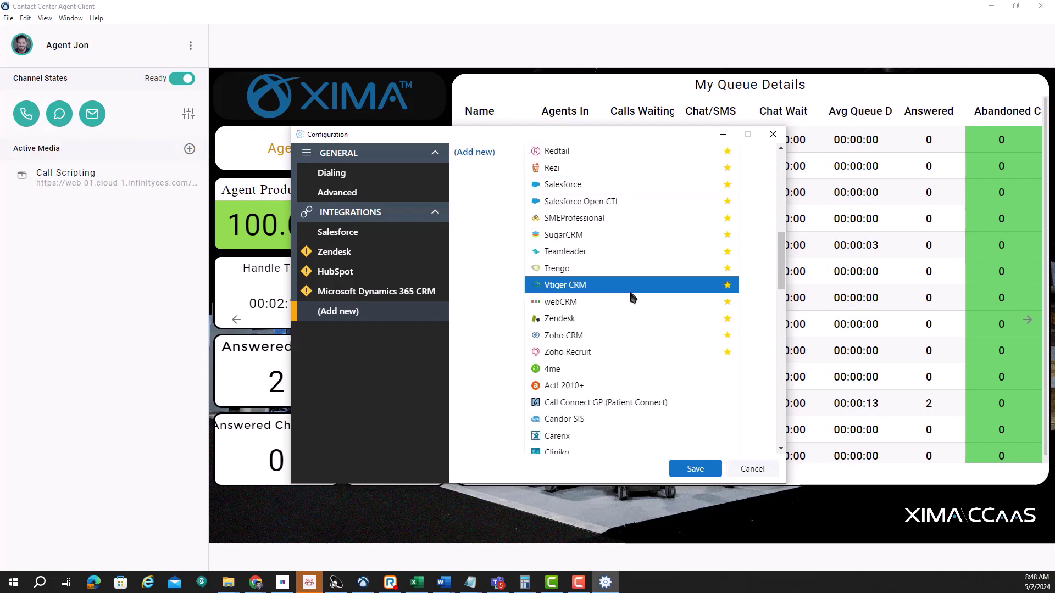
click(606, 335)
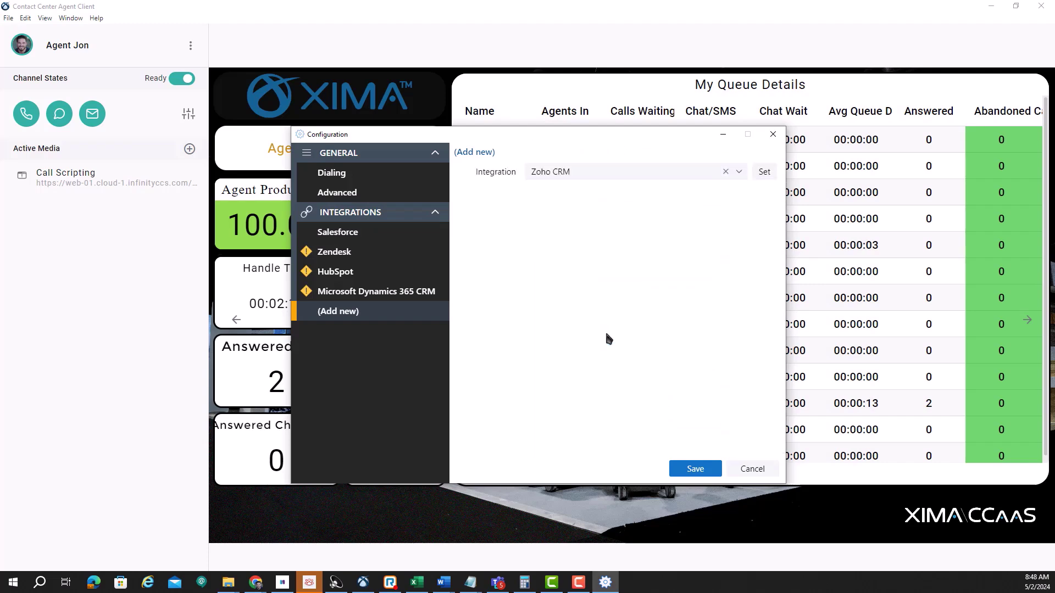
click(764, 173)
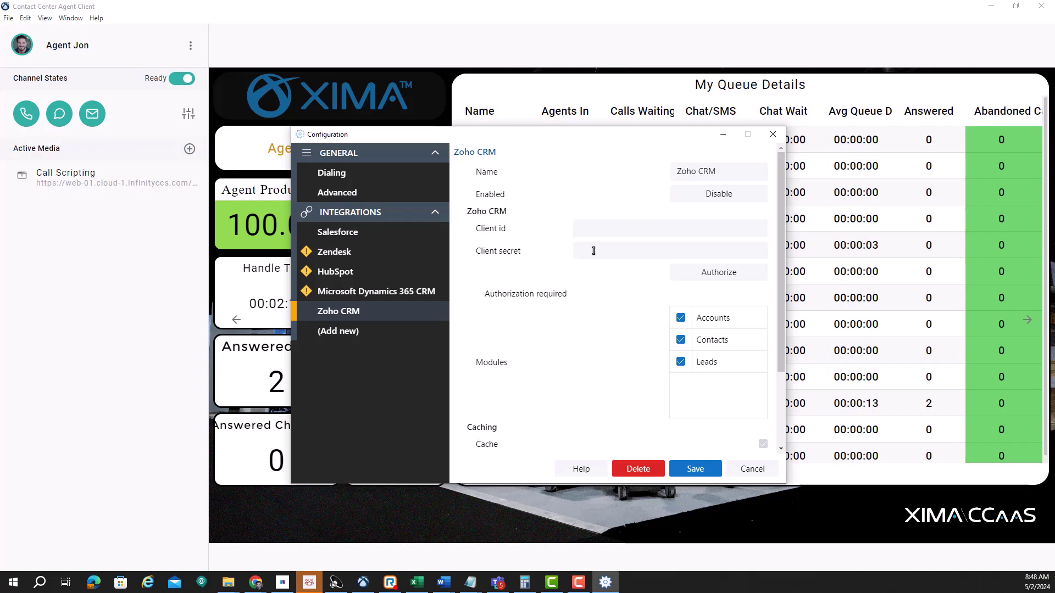
Step: Open the Zoho CRM Addin Guide from the Configuration dialog's Help and scroll to its caching and activities sections
click(580, 469)
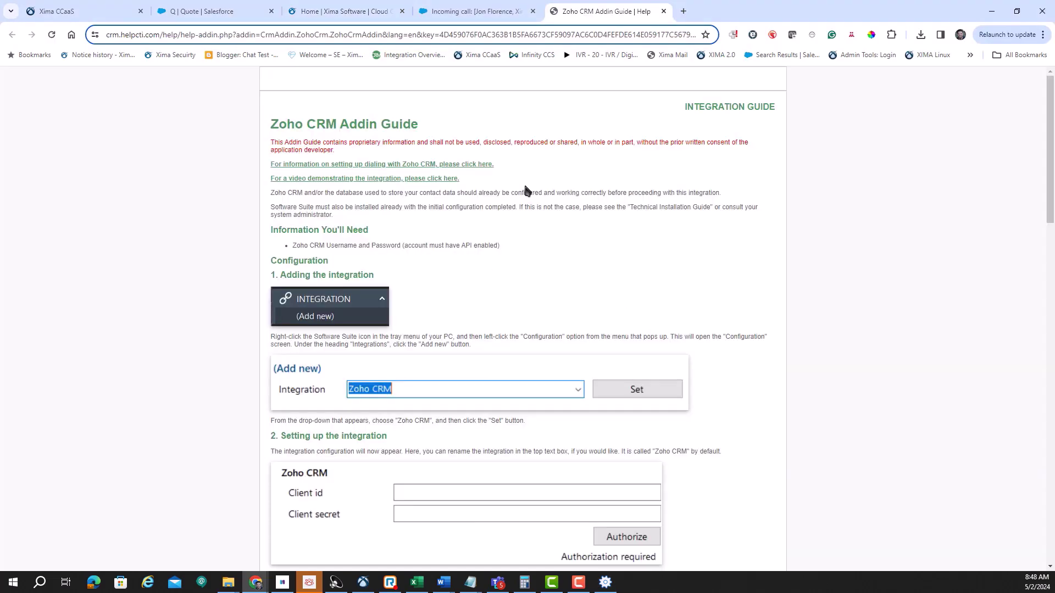
scroll(422, 378, down, 7)
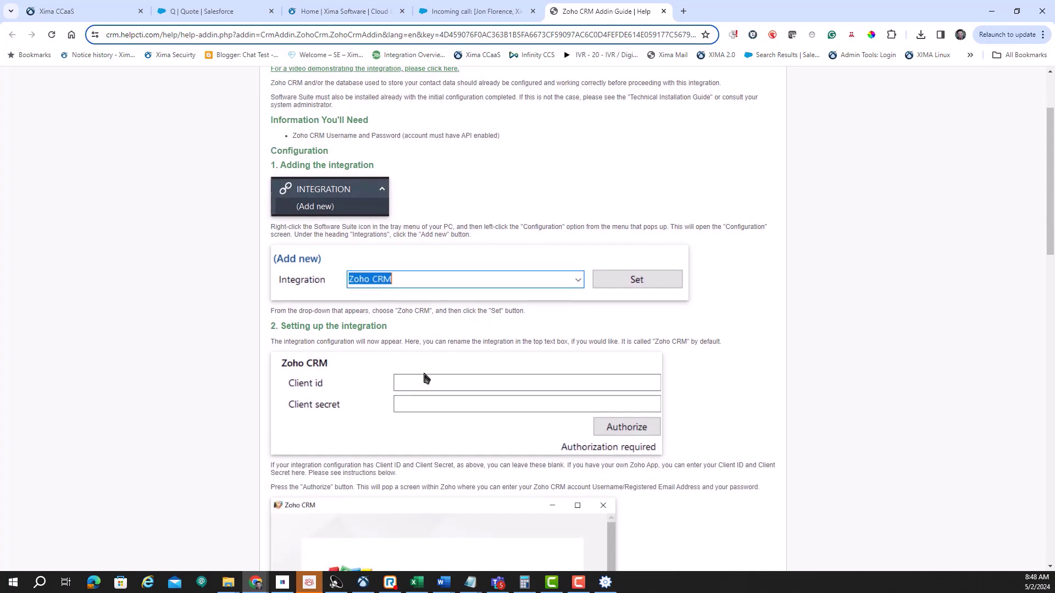
scroll(426, 379, down, 10)
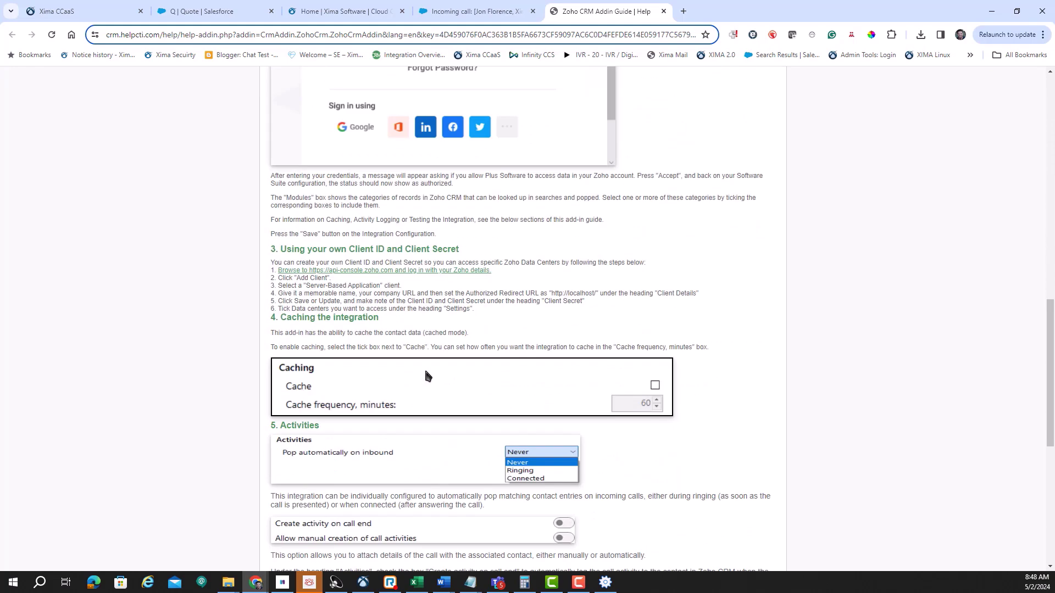